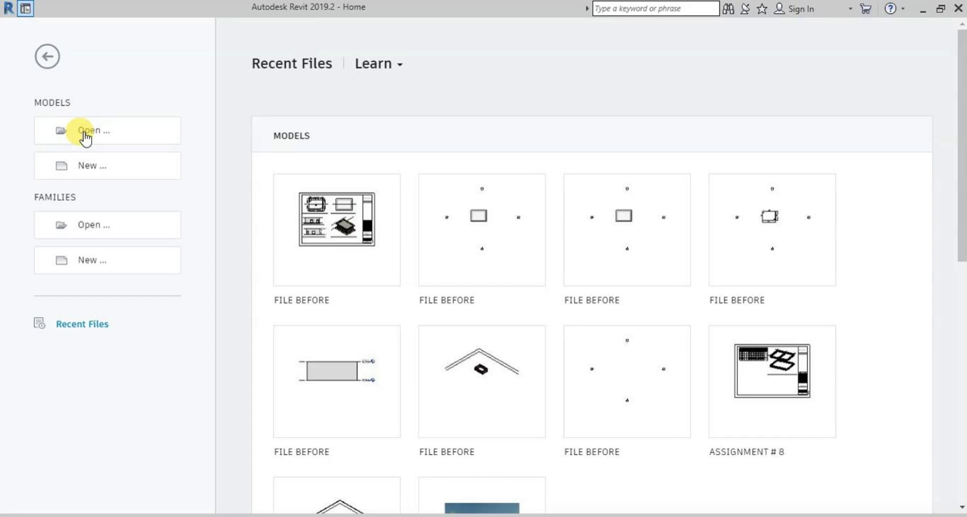
Open the Revit model Structure-for-ETABS.rvt from the Video # 33 folder.
left_click(85, 137)
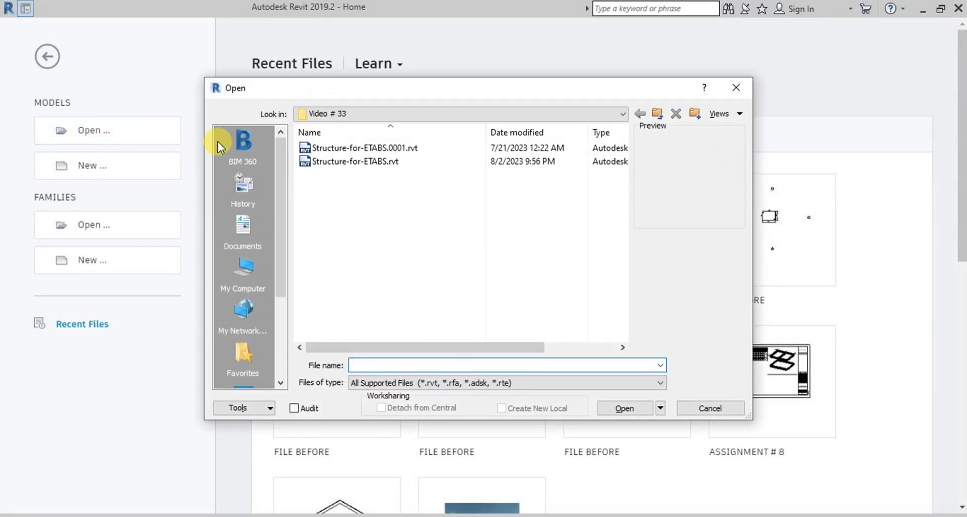
left_click(331, 162)
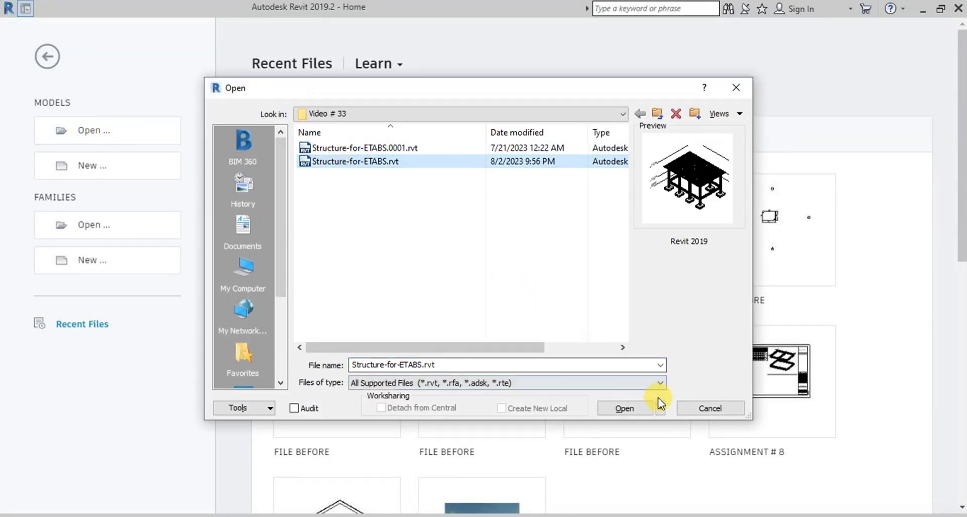
left_click(618, 409)
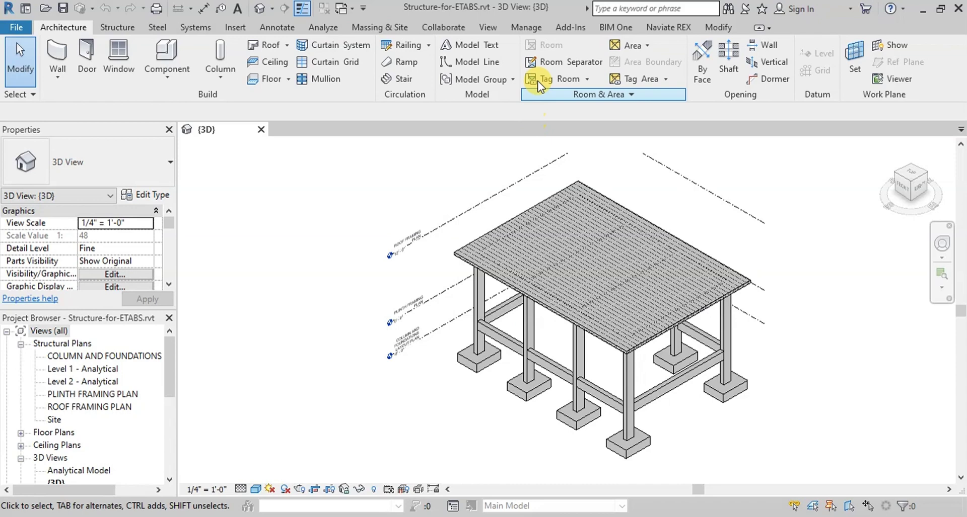
Export the grids, frames and floor slabs without footings for a new ETABS model, saving as Structure-for-ETABS.exr.
left_click(568, 32)
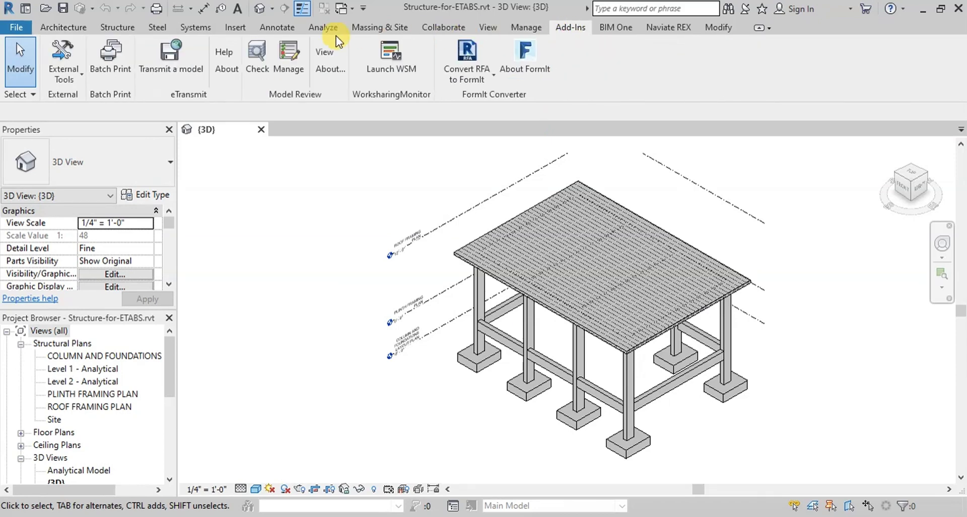
left_click(78, 74)
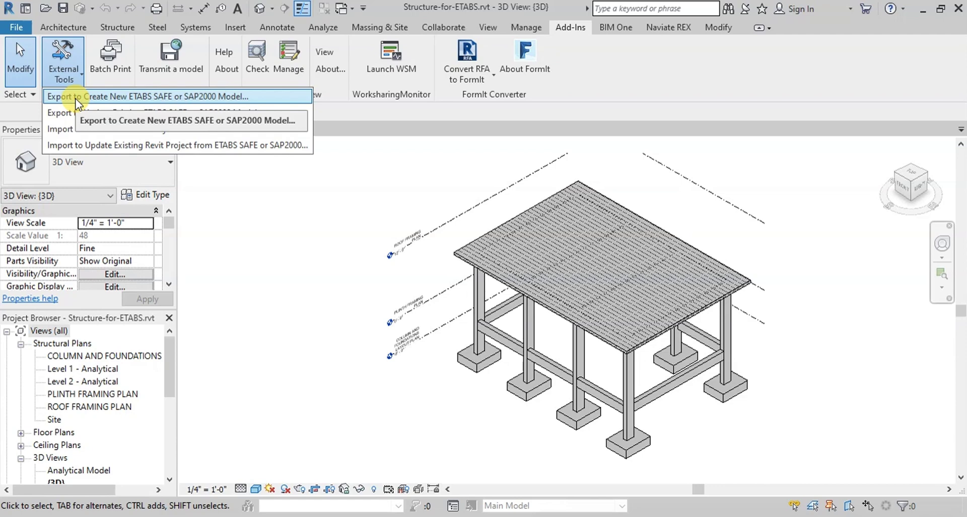
left_click(75, 98)
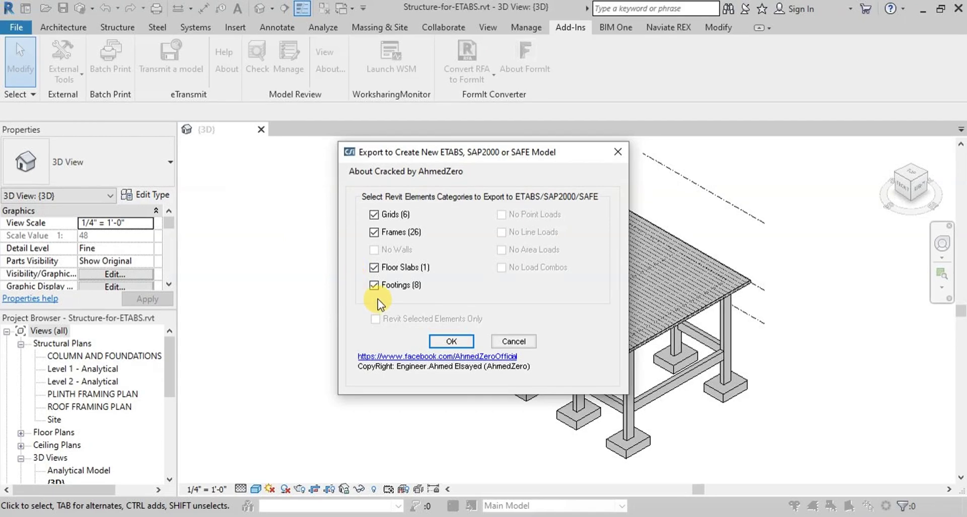
left_click(375, 286)
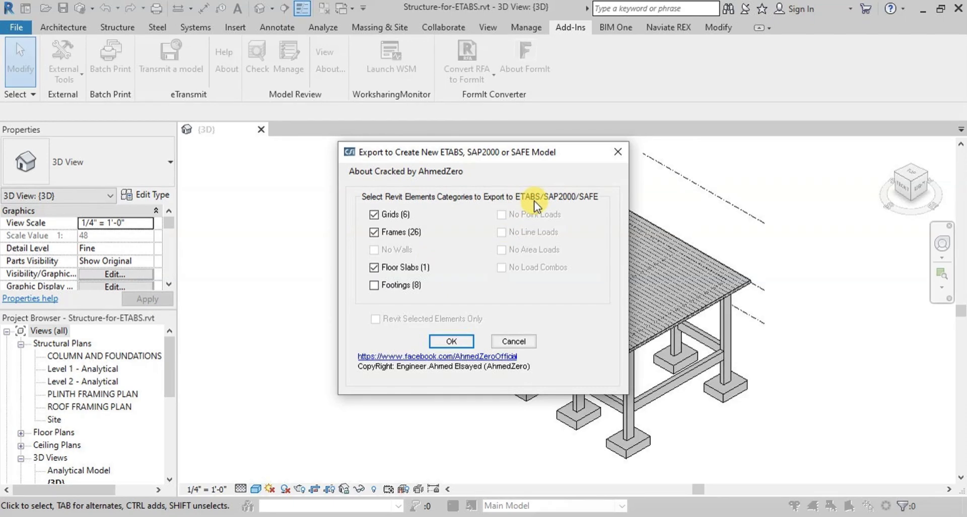
left_click(464, 342)
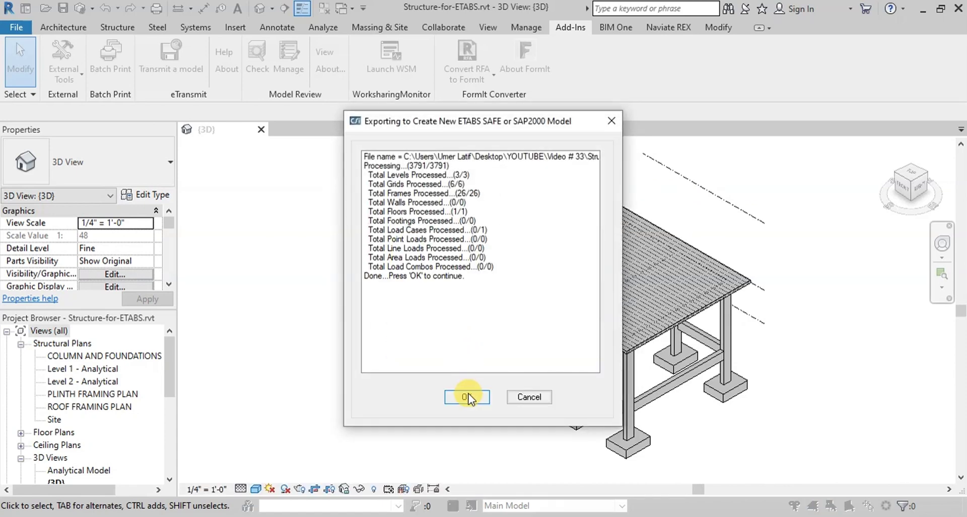
left_click(466, 398)
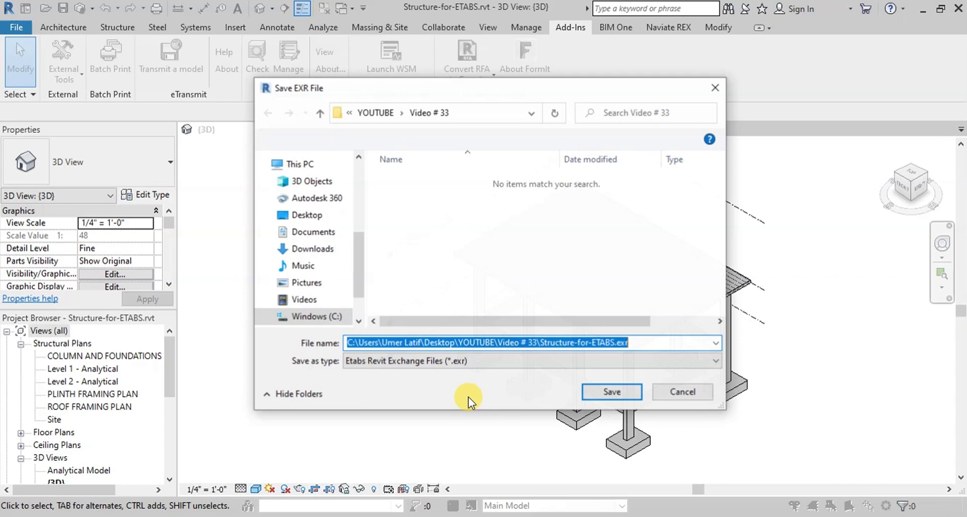
left_click(618, 395)
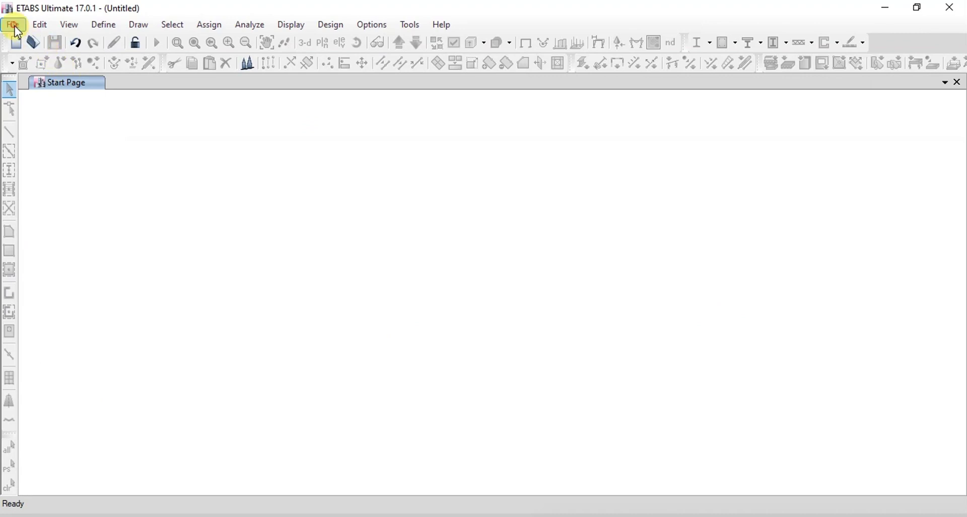
Switch to ETABS, import the Revit exchange file Structure-for-ETABS.exr and save the model as Structure-for-ETABS.EDB.
left_click(17, 29)
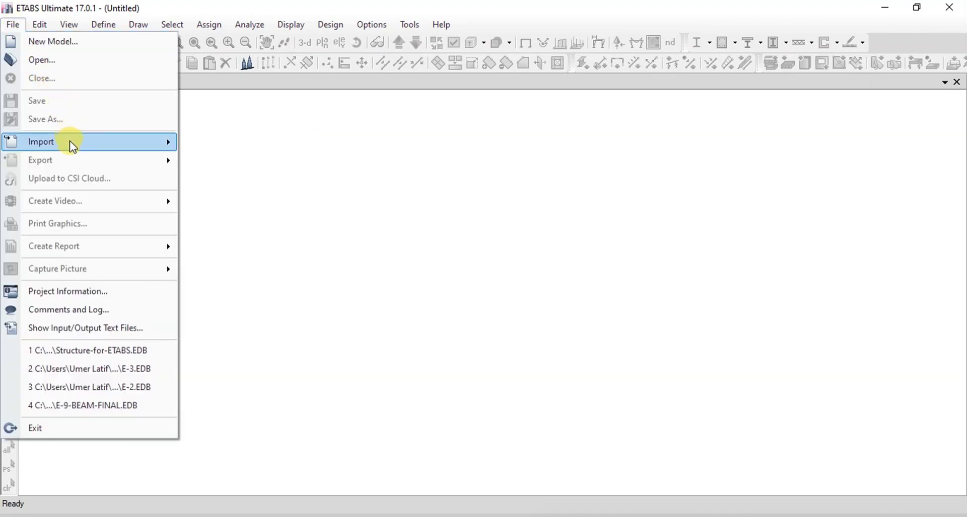
mouse_move(73, 146)
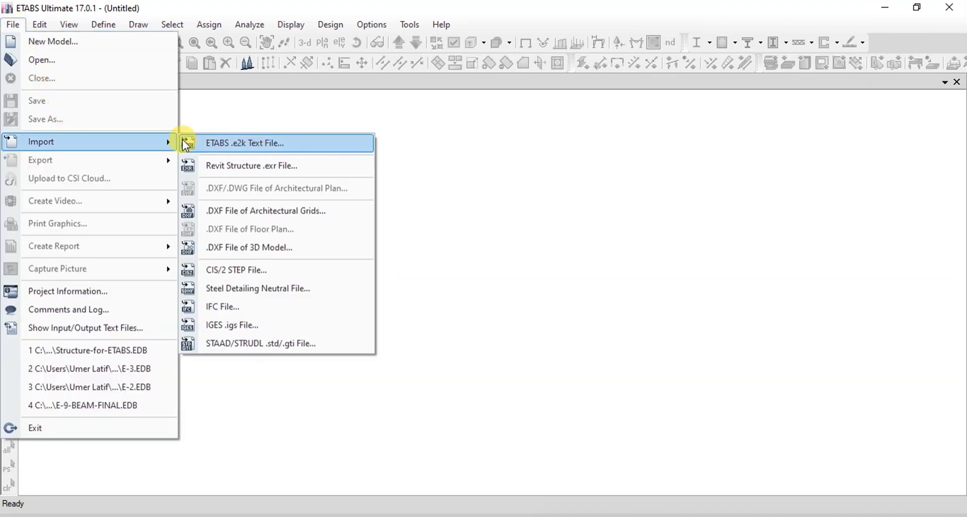
left_click(235, 166)
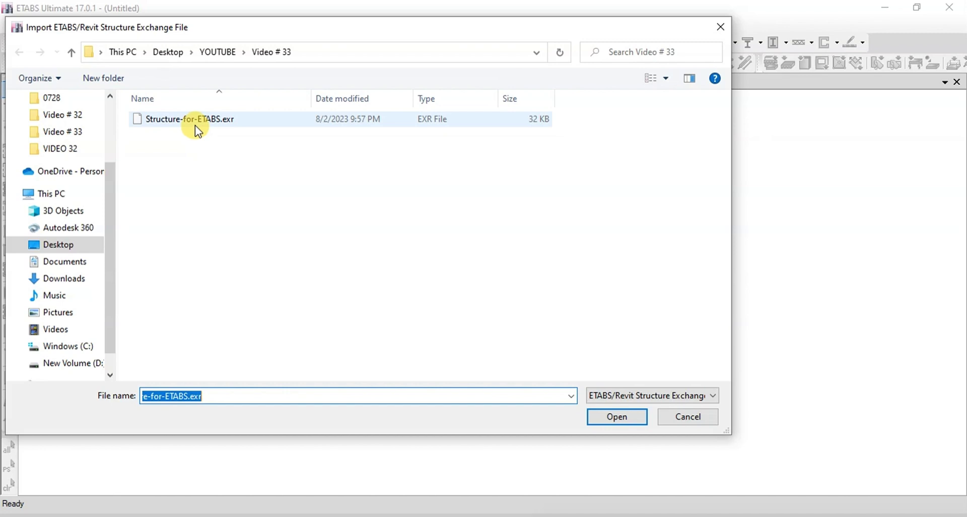
left_click(194, 125)
left_click(616, 418)
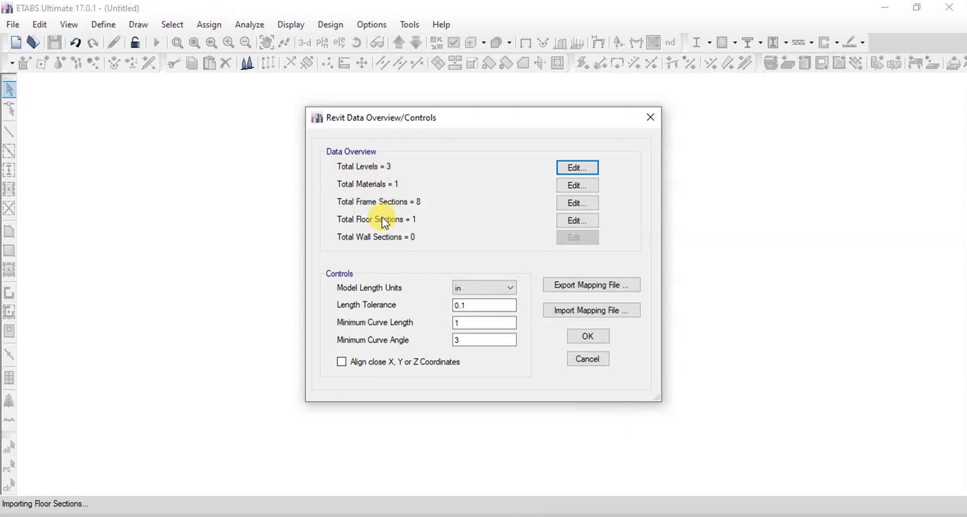
left_click(589, 338)
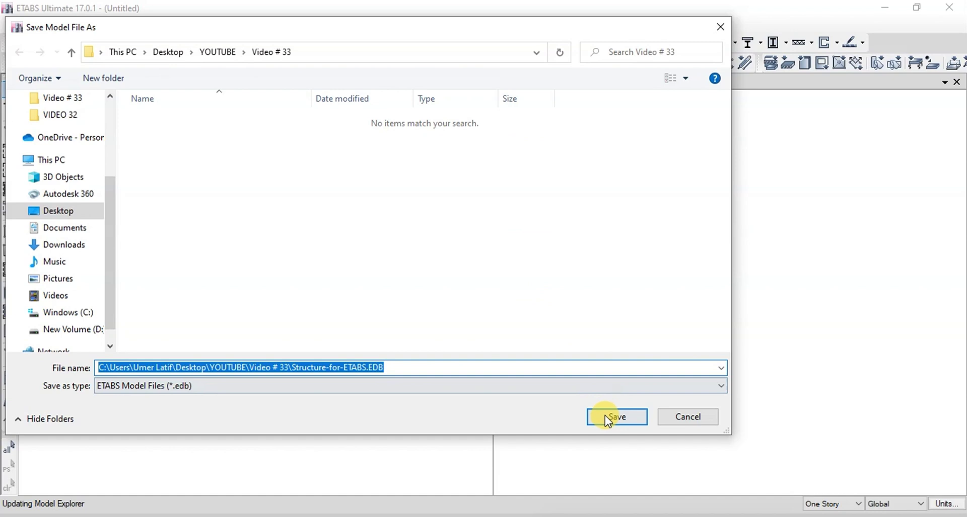
left_click(607, 417)
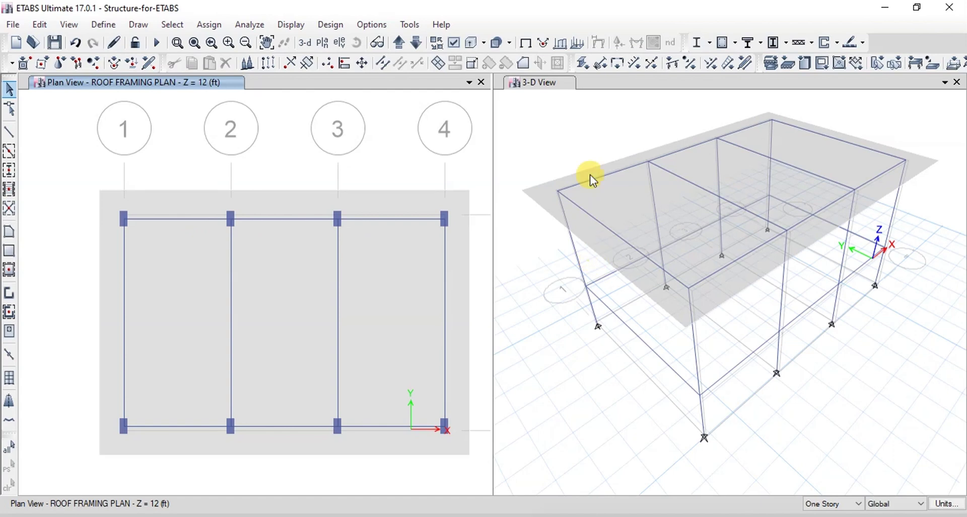
Display the frames as extruded members in the 3-D view and examine the imported structure.
left_click(546, 86)
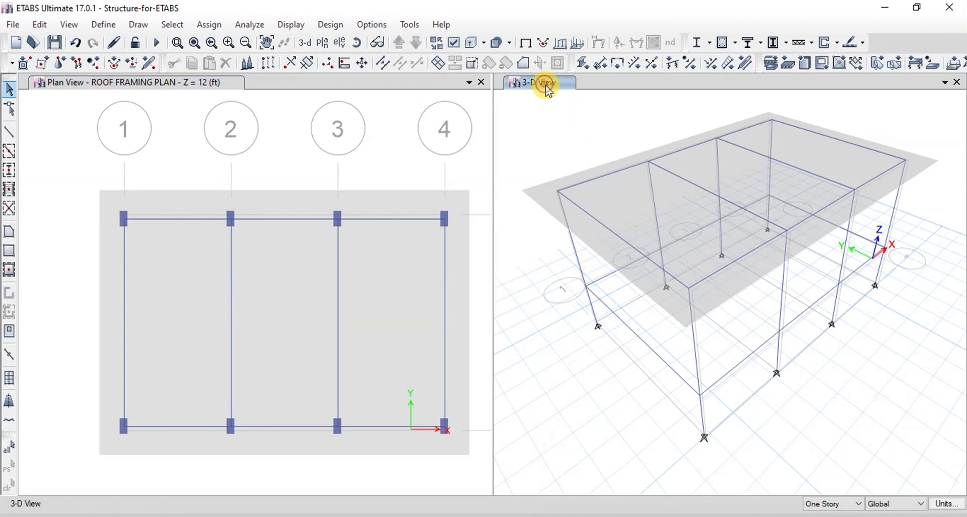
left_click(453, 45)
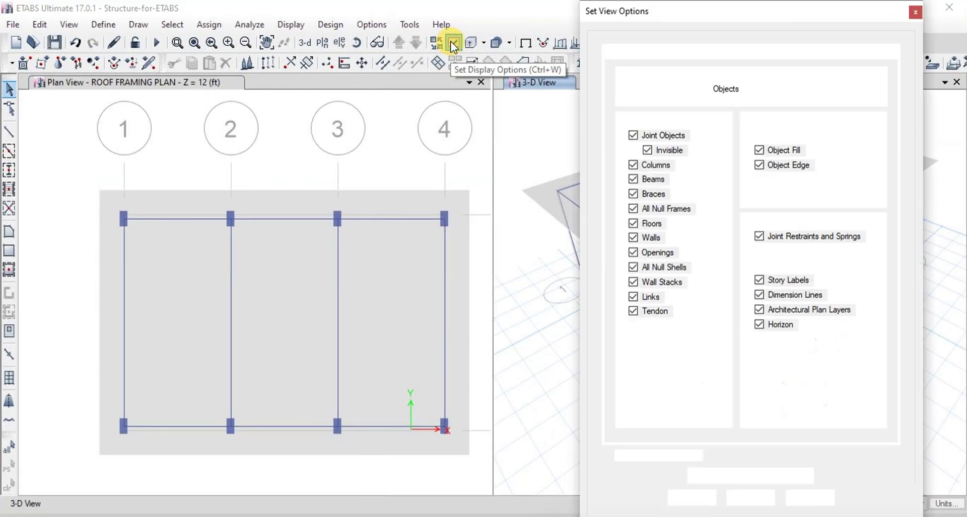
left_click(759, 178)
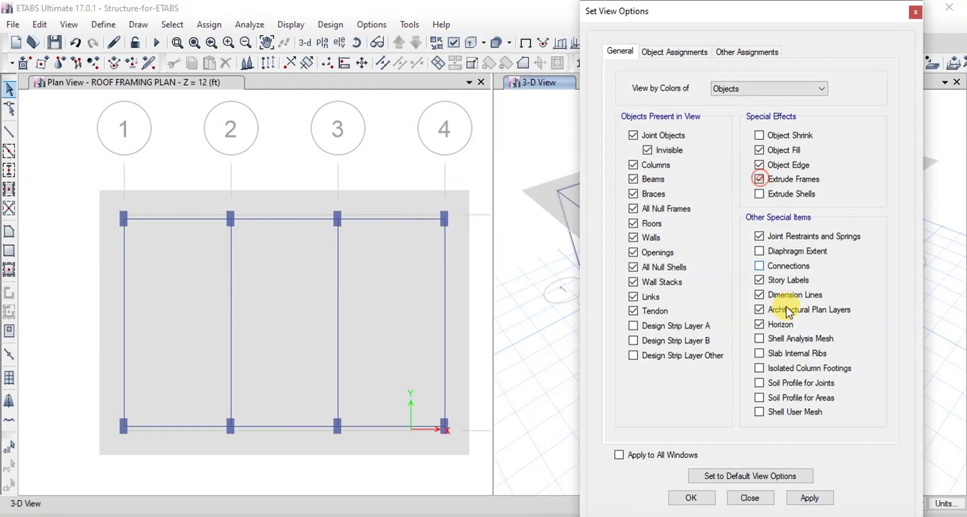
left_click(809, 498)
left_click(691, 498)
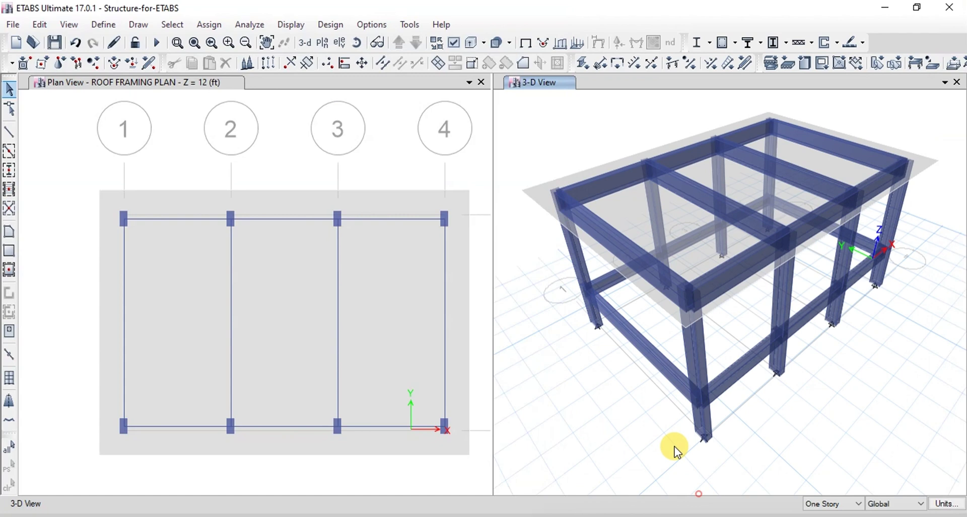
scroll(693, 328, "up", 5)
scroll(743, 297, "down", 5)
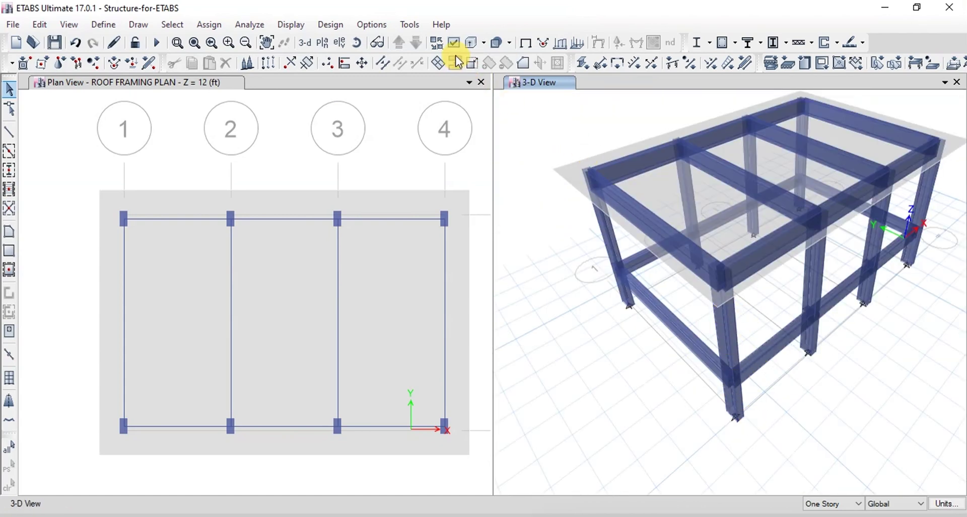
Reset the 3-D view to coloring by Objects with Extrude Frames turned off.
left_click(453, 43)
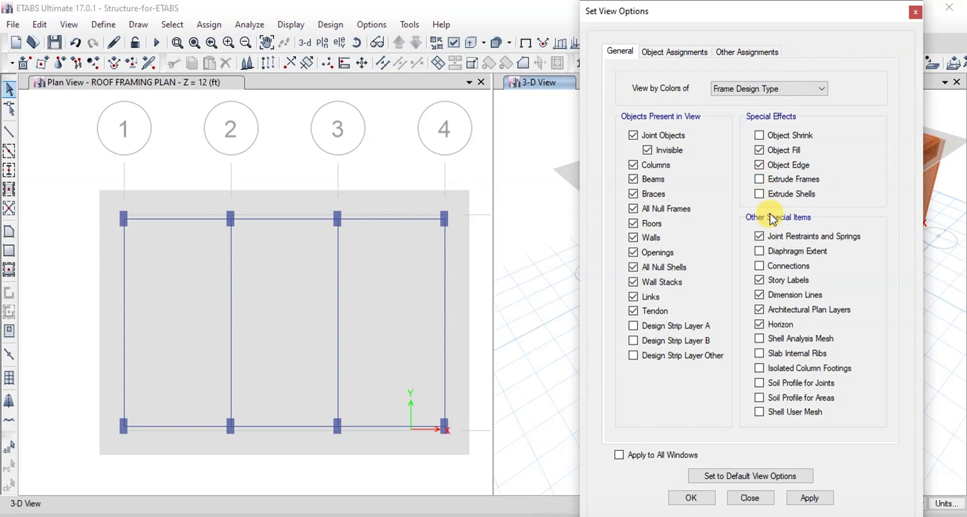
left_click(744, 93)
left_click(748, 97)
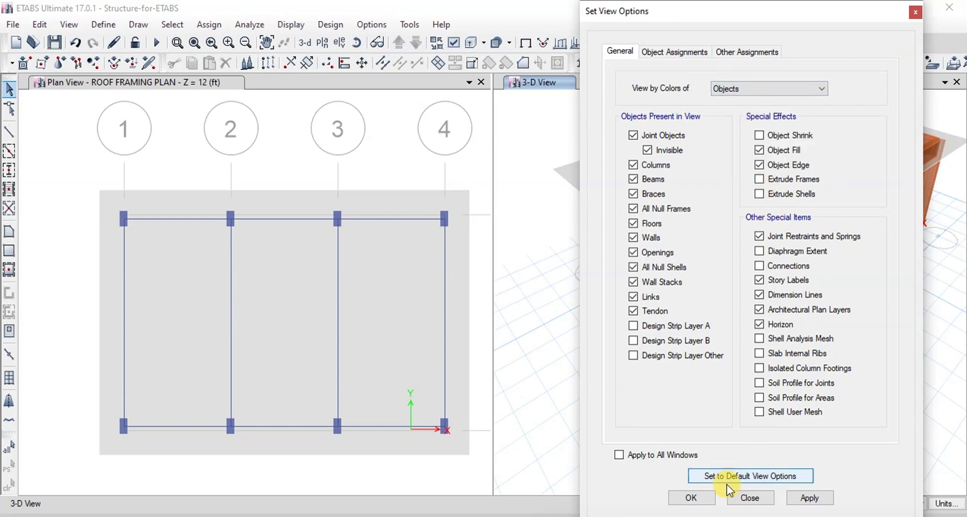
left_click(691, 498)
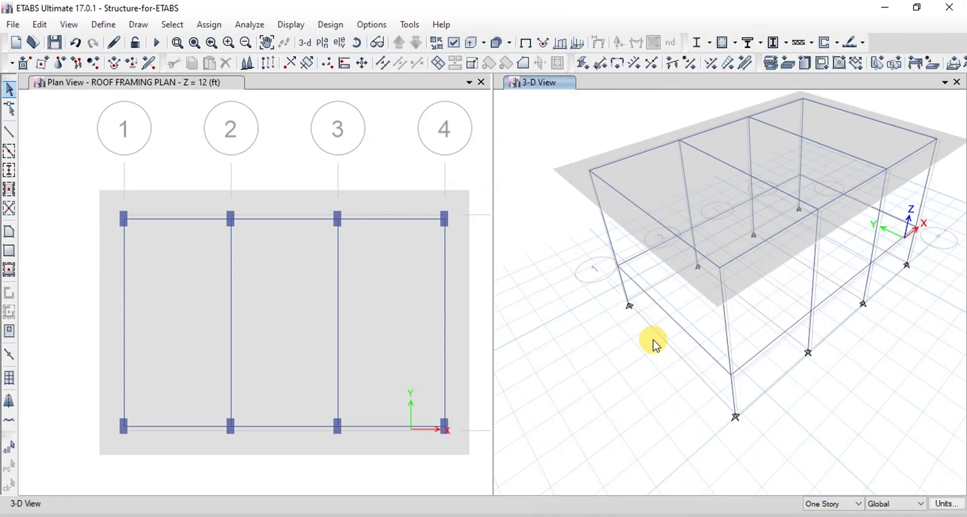
Show the frame section assignments on the members in the 3-D view.
left_click(460, 45)
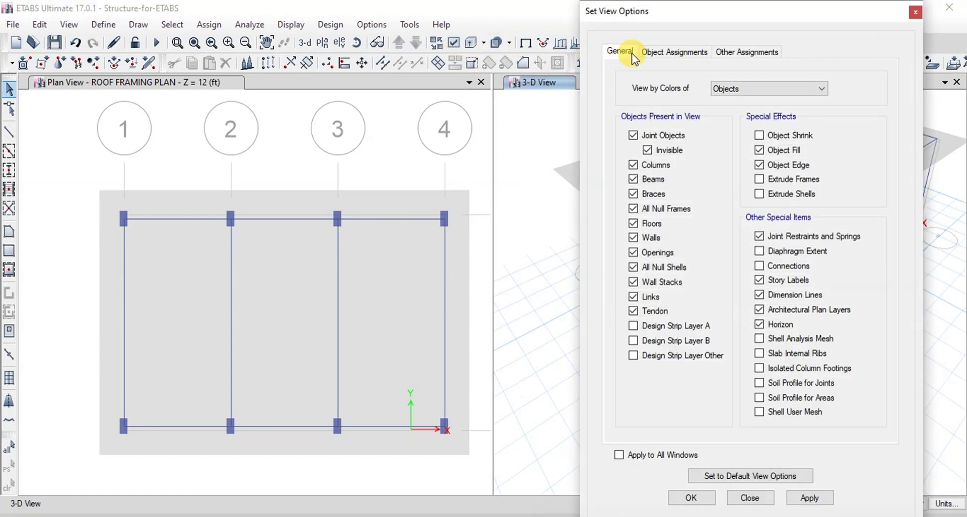
left_click(654, 51)
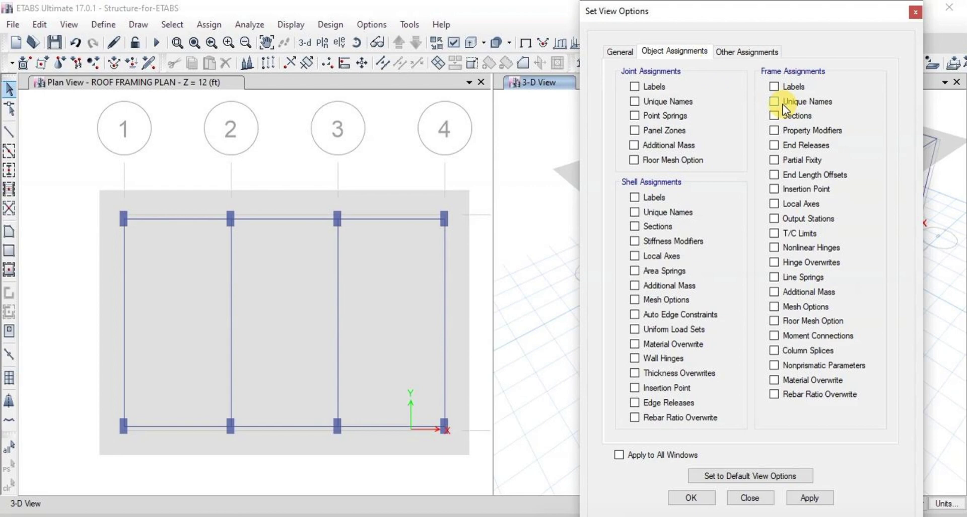
left_click(773, 115)
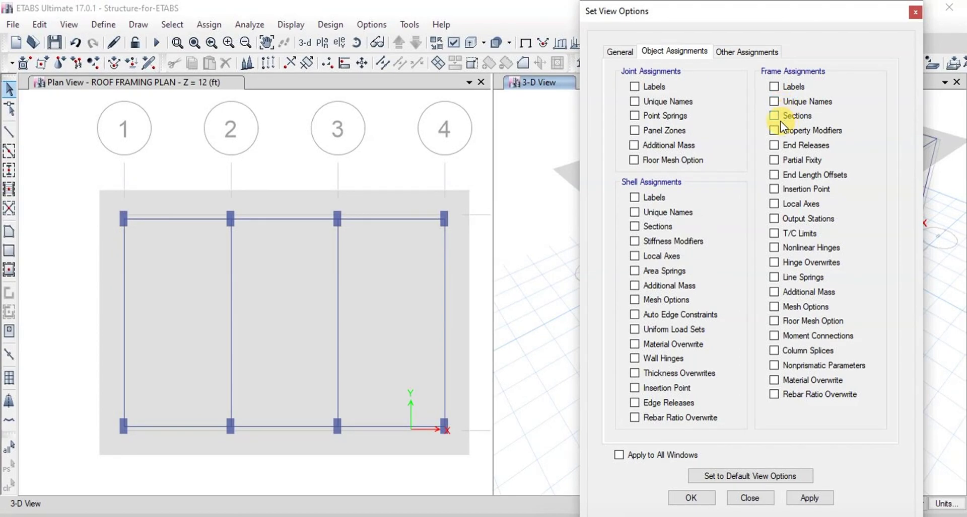
left_click(805, 497)
left_click(691, 499)
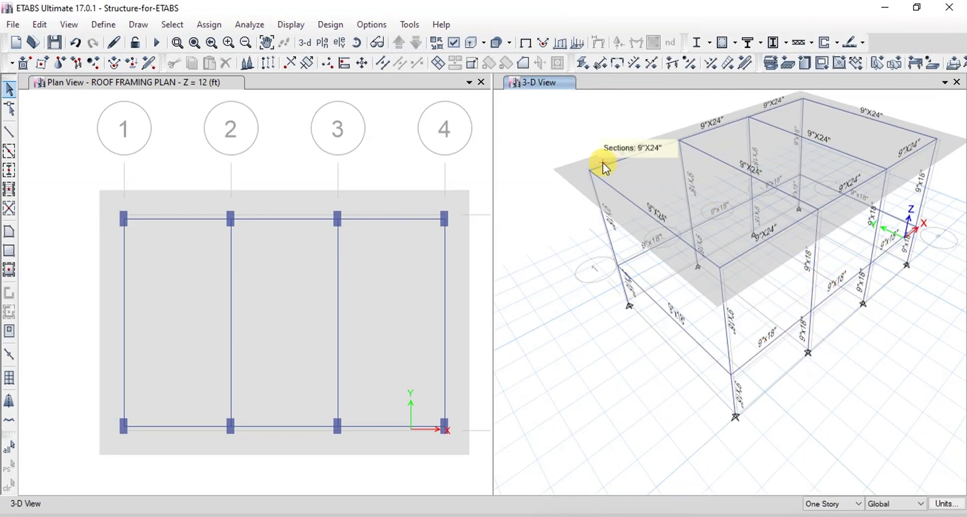
Set the plan view to the Base level.
left_click(192, 87)
left_click(323, 43)
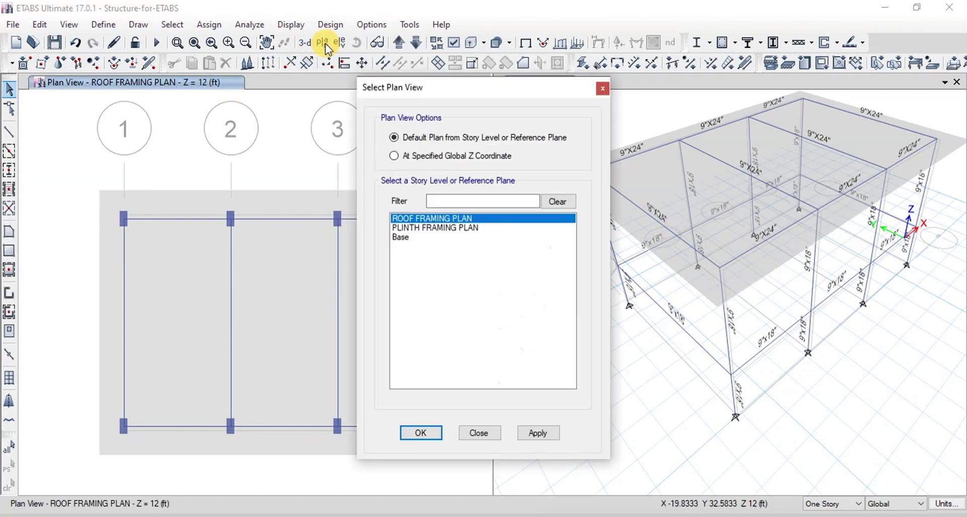
left_click(401, 237)
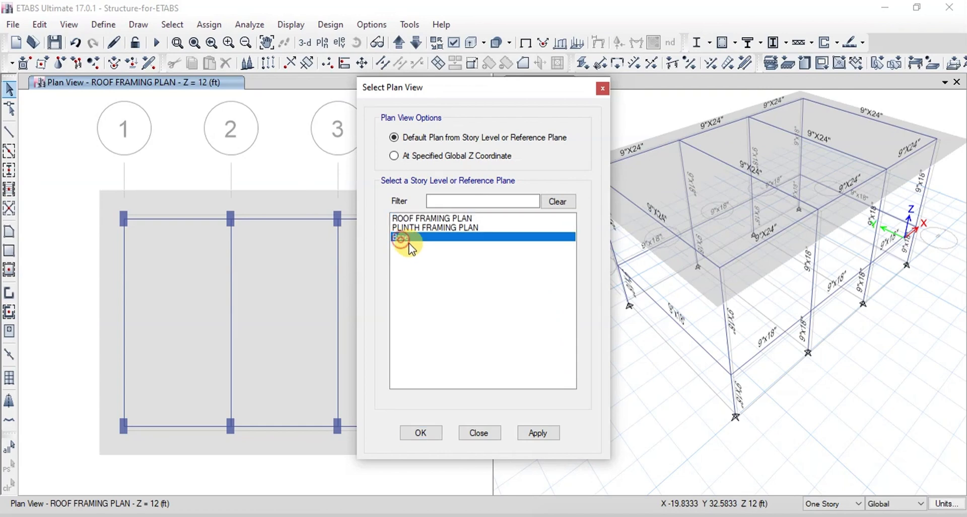
left_click(531, 433)
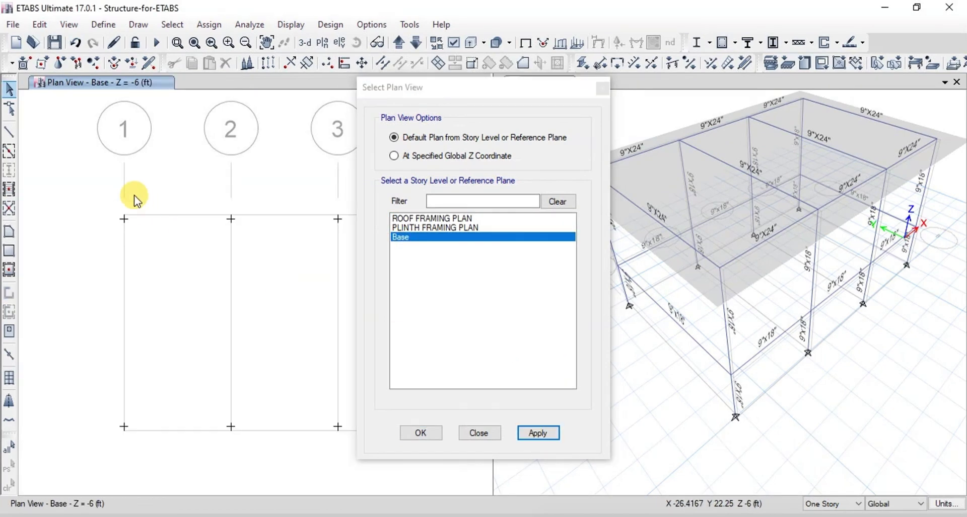
left_click(474, 437)
Select all eight base joints and assign fixed restraints in all translation and rotation directions.
left_click_drag(86, 166, 462, 466)
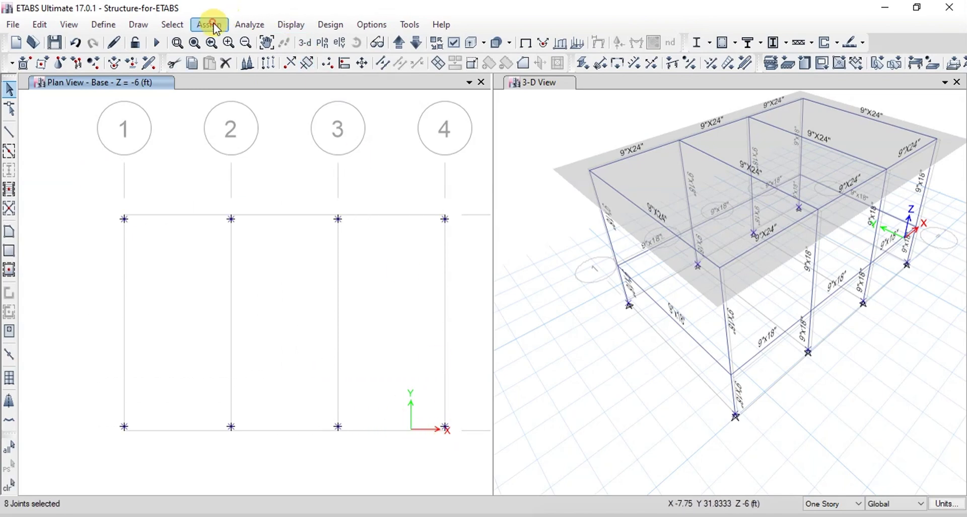
left_click(209, 24)
mouse_move(222, 44)
left_click(383, 43)
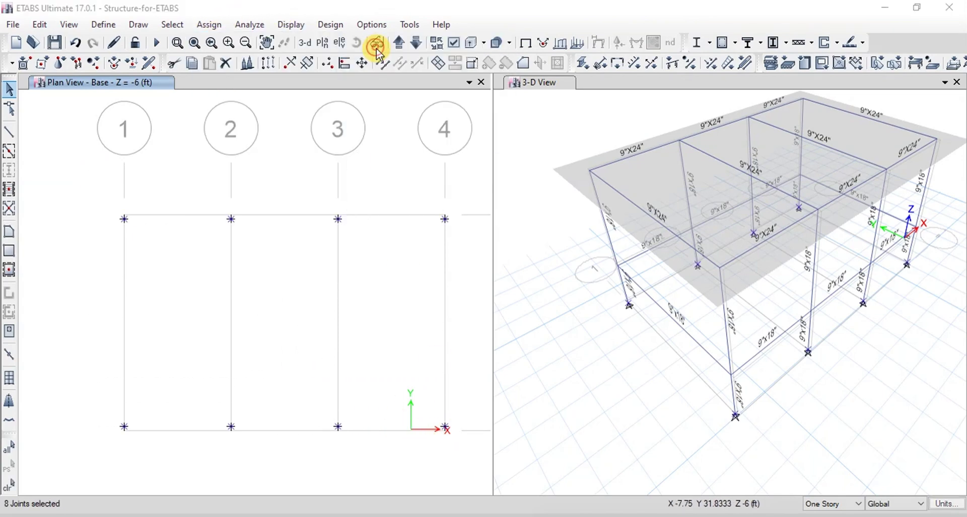
left_click(442, 305)
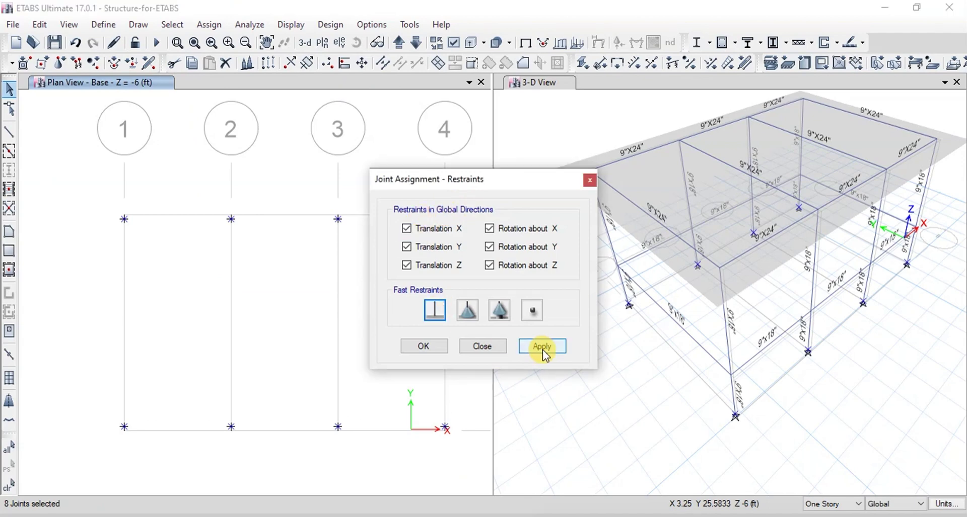
left_click(542, 348)
left_click(424, 346)
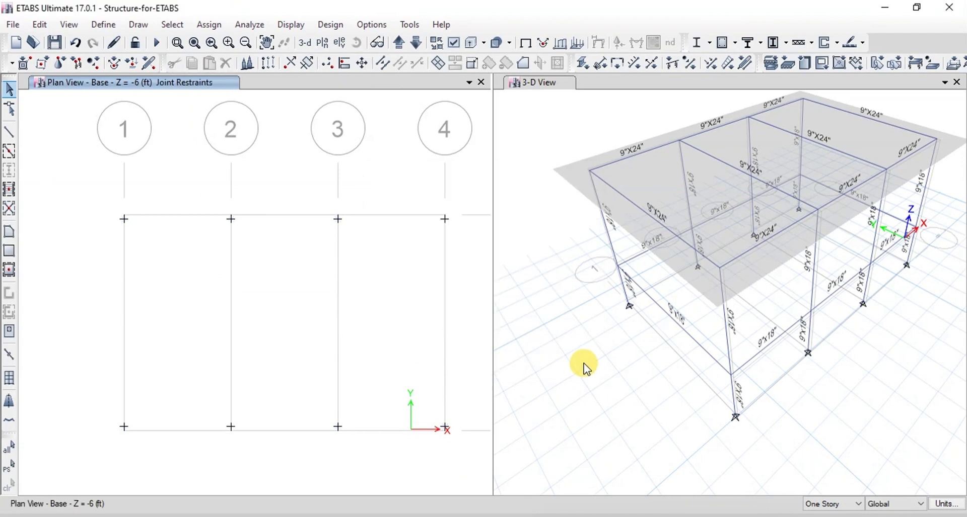
Run the structural analysis and stop the Dead load deformed-shape animation in the 3-D view.
left_click(584, 364)
left_click(257, 22)
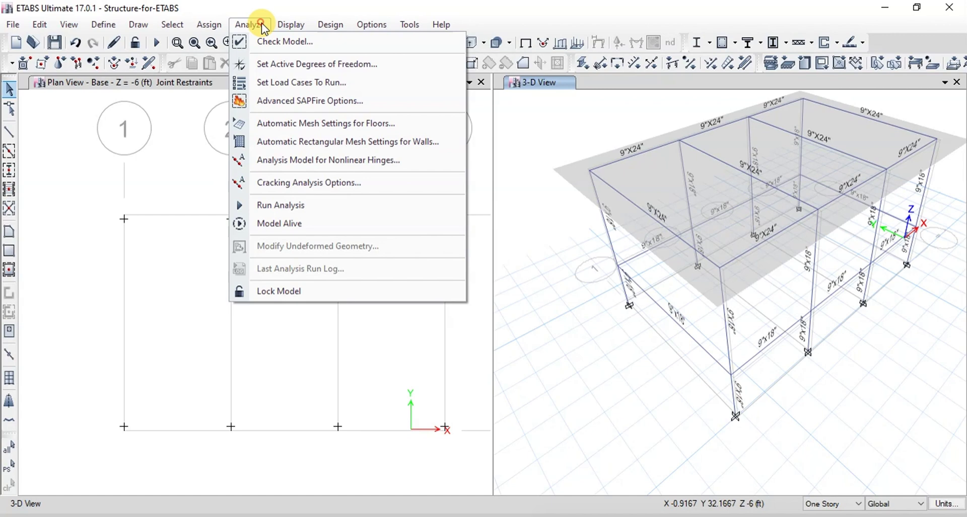
left_click(312, 206)
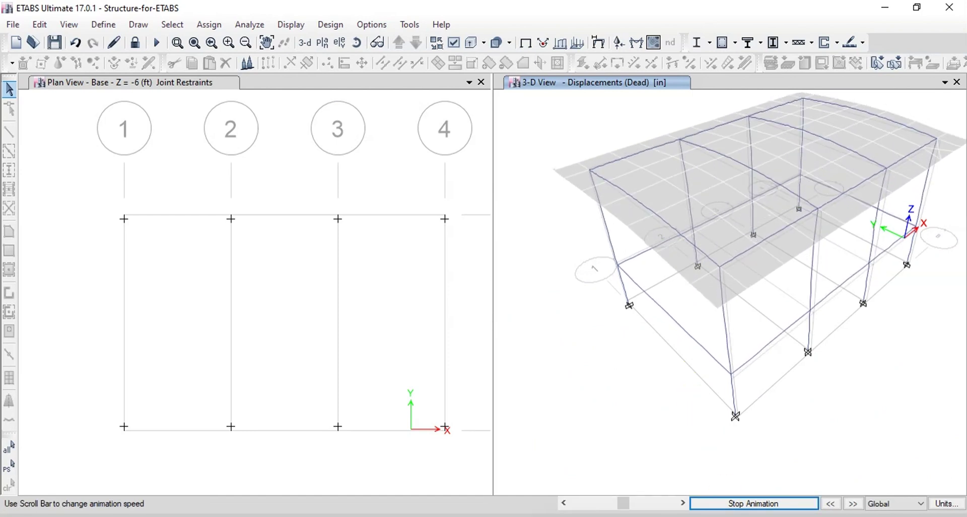
left_click(738, 506)
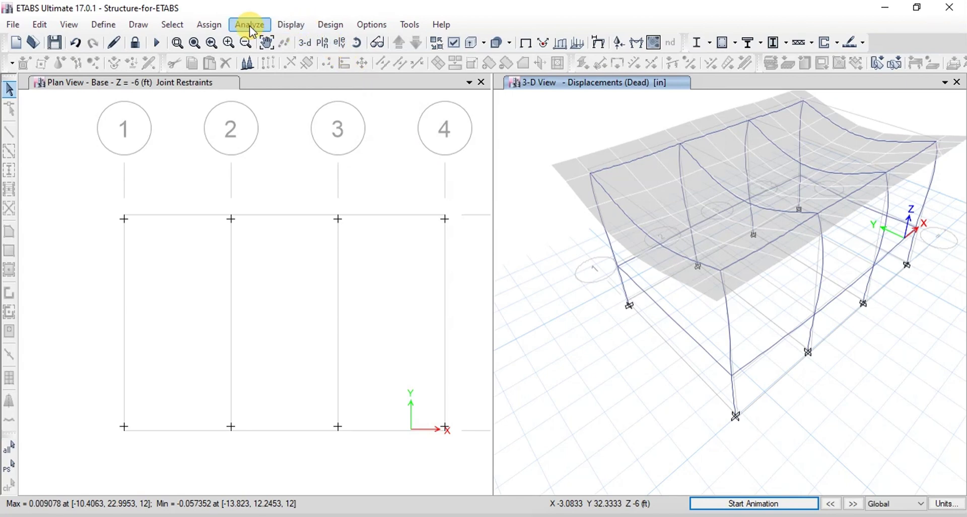
Display the filled Moment 3-3 diagram for the Dead case on the frames in the 3-D view.
left_click(277, 24)
mouse_move(355, 108)
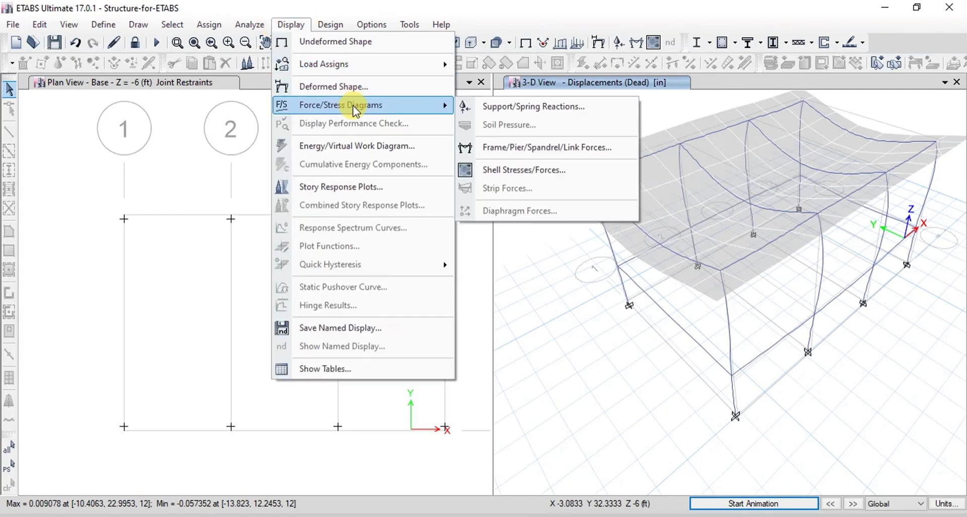
left_click(533, 147)
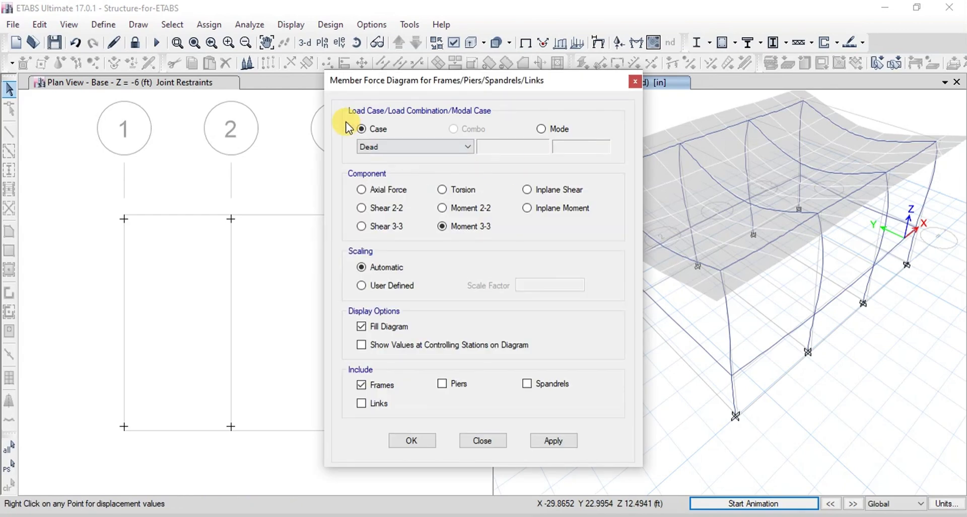
left_click(563, 439)
left_click_drag(543, 82, 336, 60)
mouse_move(798, 179)
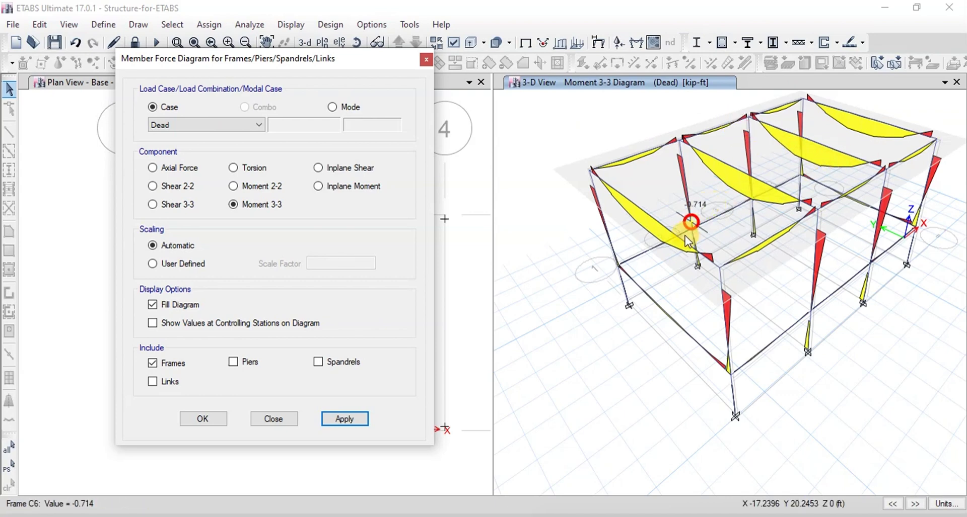
Examine the detailed load, shear, moment and deflection diagrams of the interior roof beam on grid 2, and close the diagram windows.
right_click(729, 165)
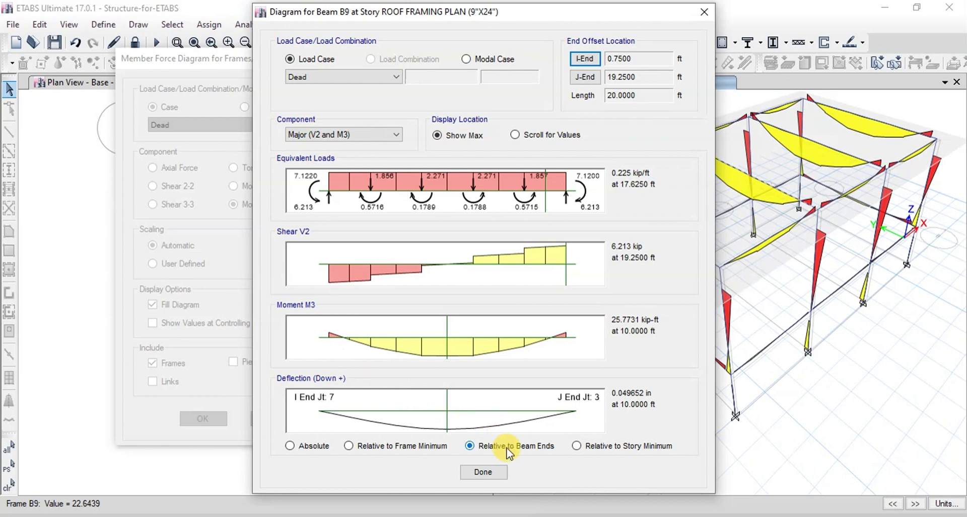
left_click(483, 473)
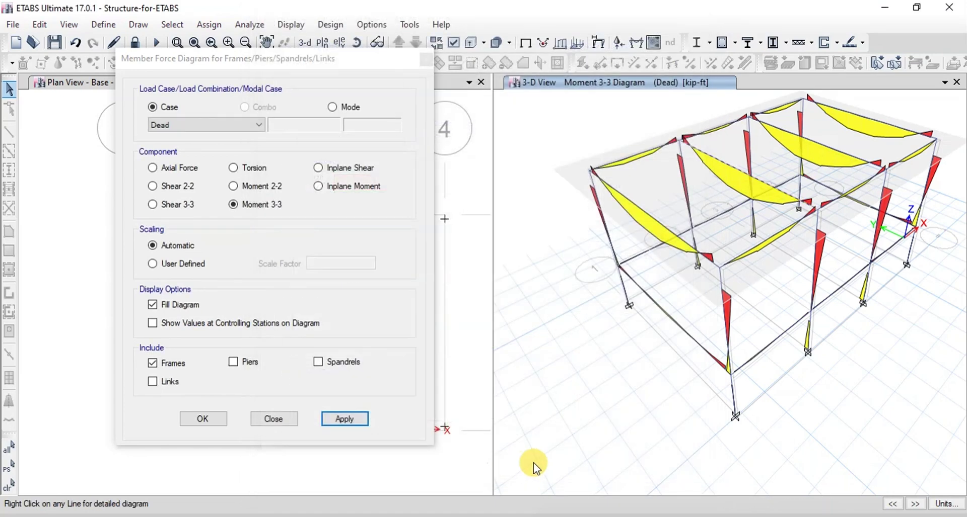
left_click(271, 419)
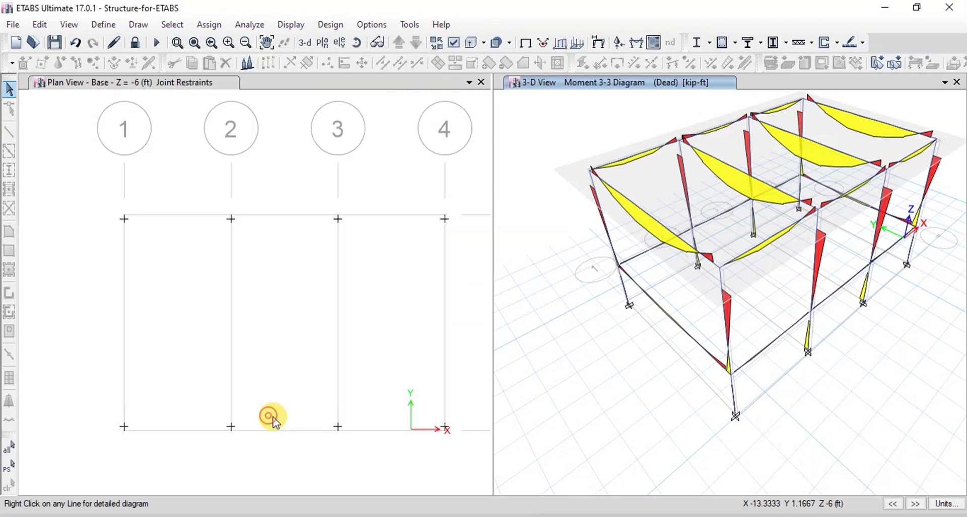
Run the concrete frame design check and inspect the longitudinal reinforcing values on the roof beams and columns.
left_click(314, 28)
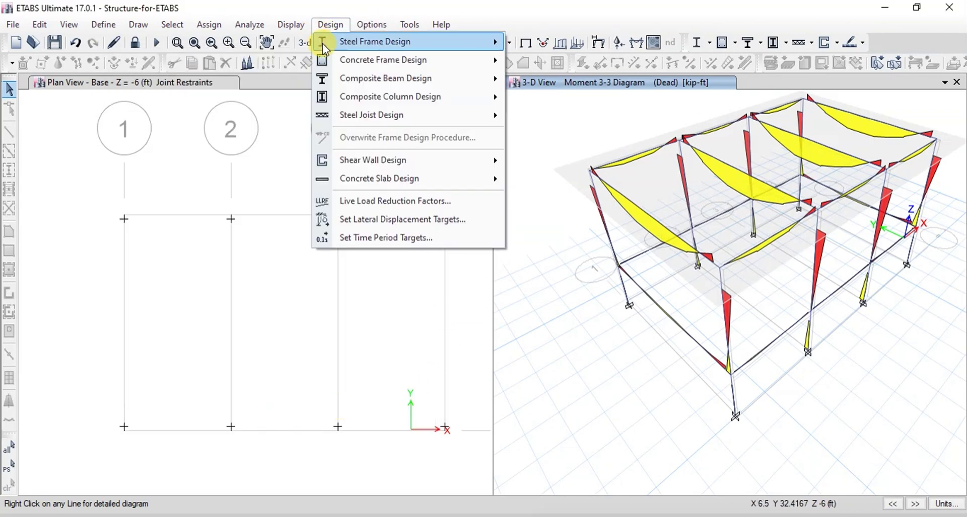
mouse_move(325, 60)
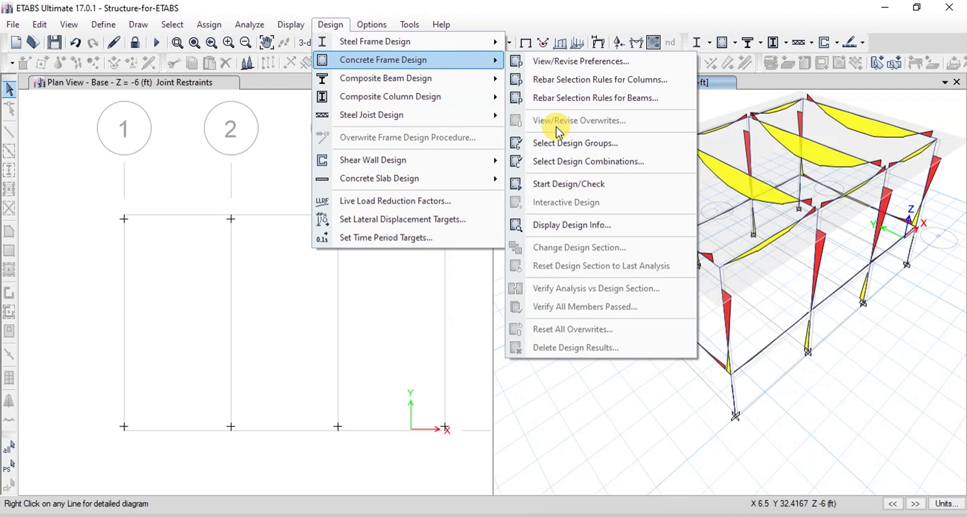
left_click(554, 184)
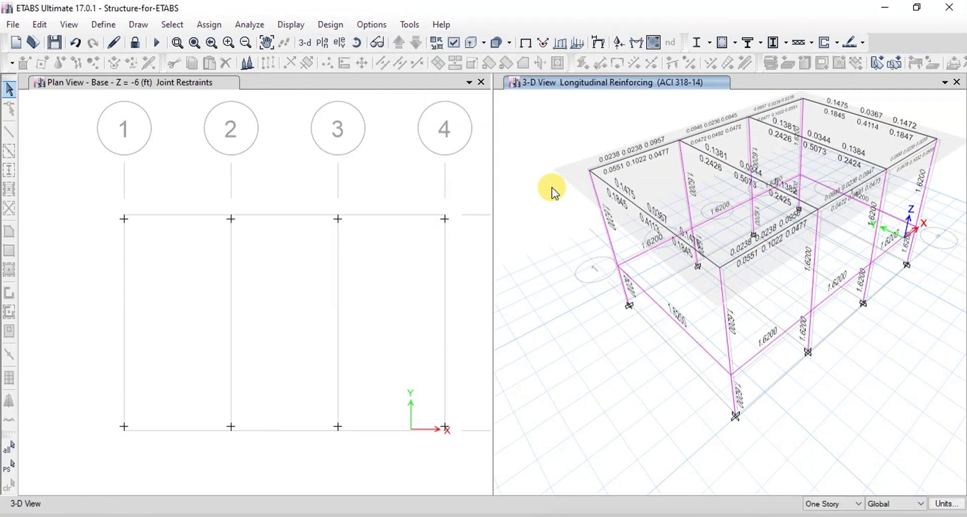
mouse_move(729, 165)
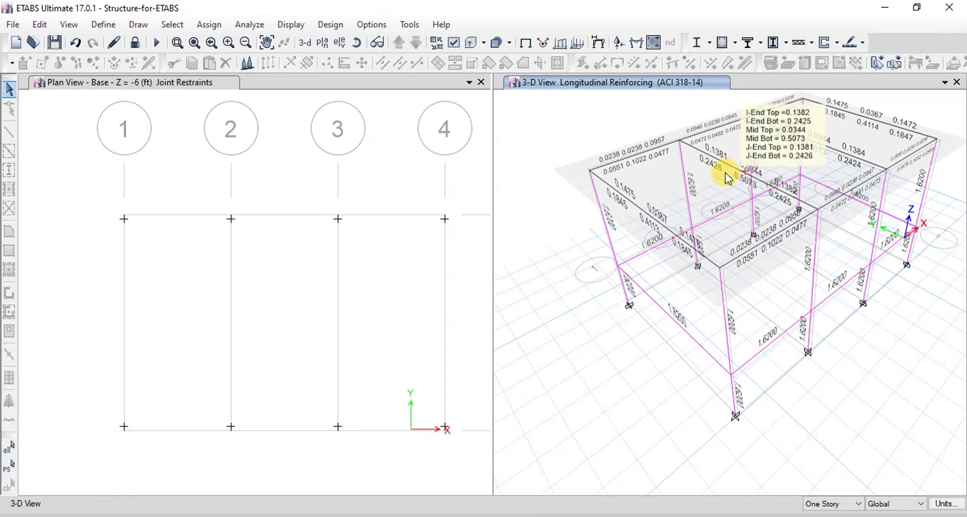
mouse_move(594, 204)
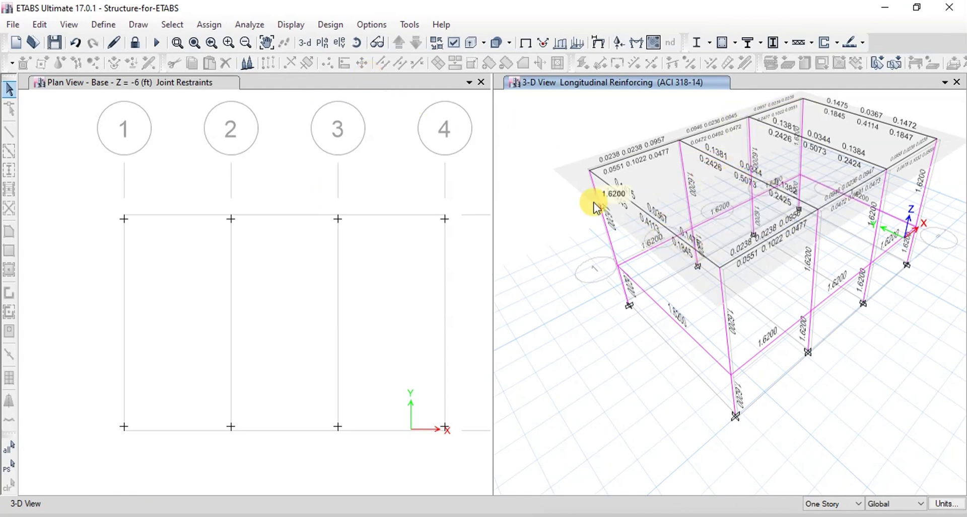
mouse_move(693, 253)
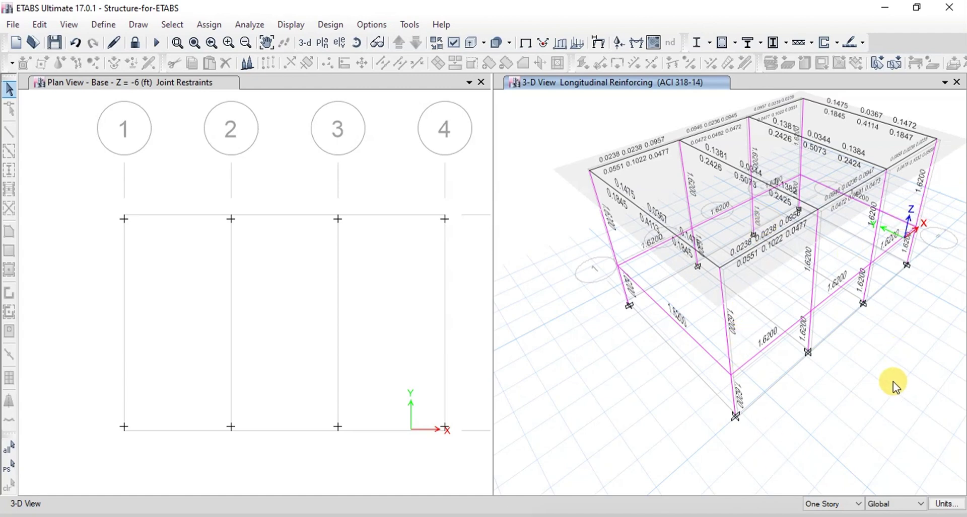